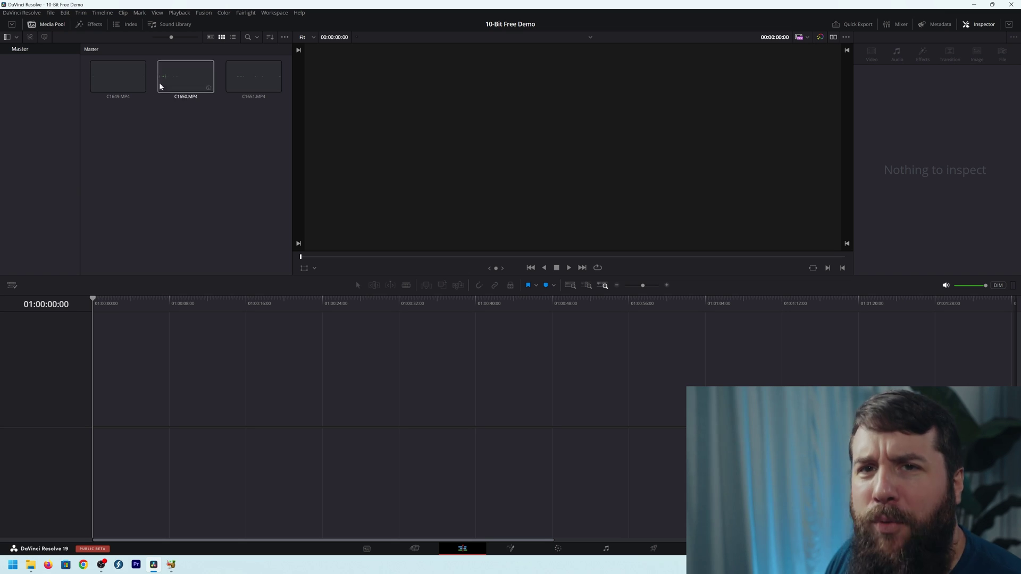
# Drop C1650.MP4 onto a new Timeline 1 and play it, revealing audio only
pyautogui.moveTo(182, 79); pyautogui.dragTo(99, 464)
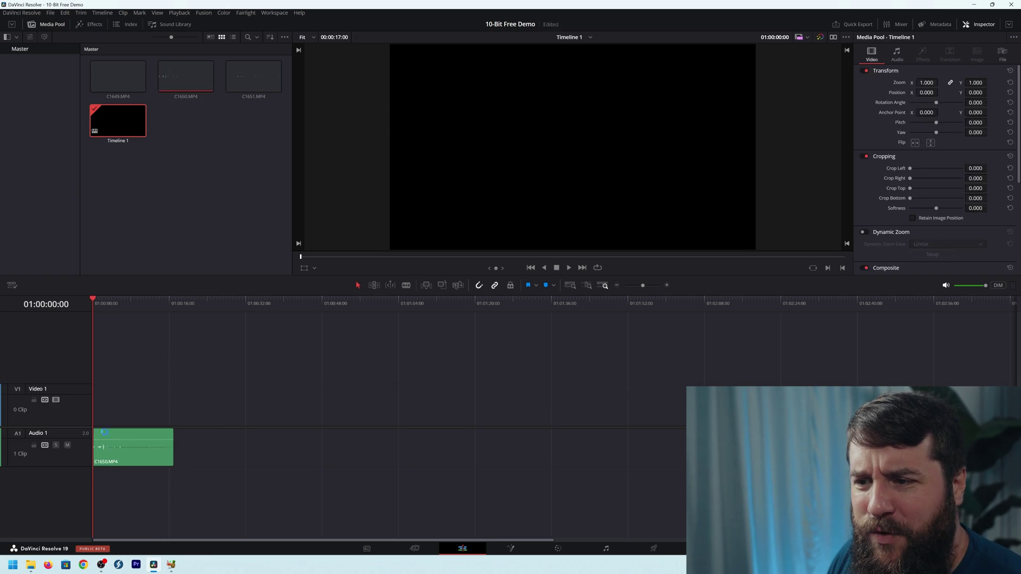
pyautogui.click(107, 304)
pyautogui.press('space')
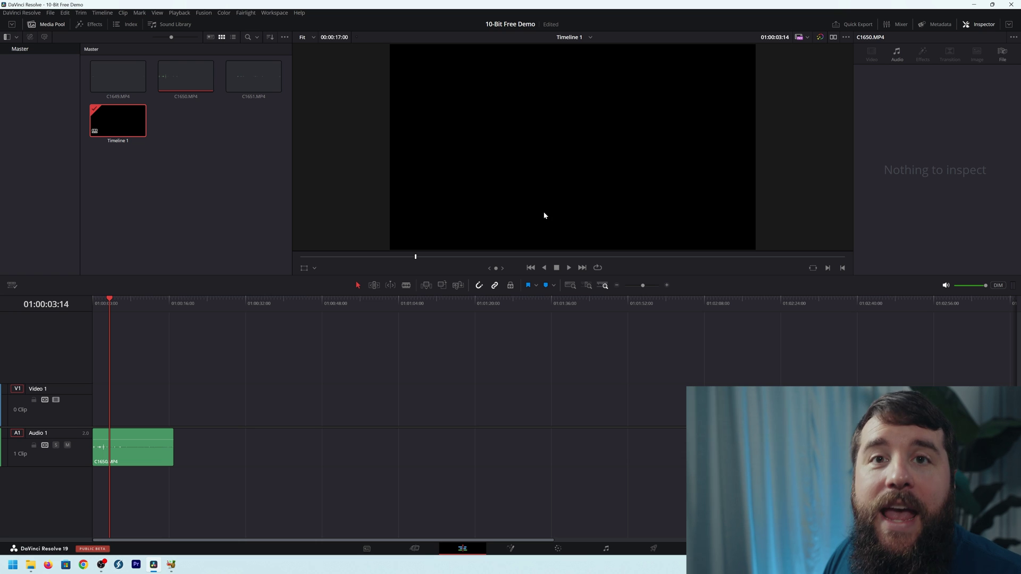
# Launch HandBrake from the taskbar to reach its Source Selection panel
pyautogui.click(171, 564)
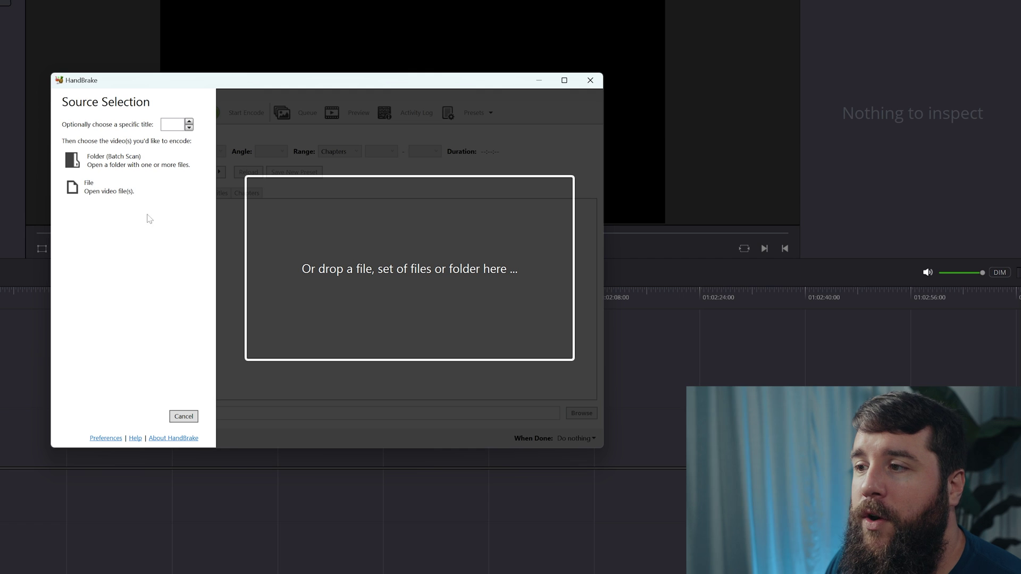
# Batch-scan the Demo Project's Footage folder as the HandBrake source
pyautogui.click(138, 162)
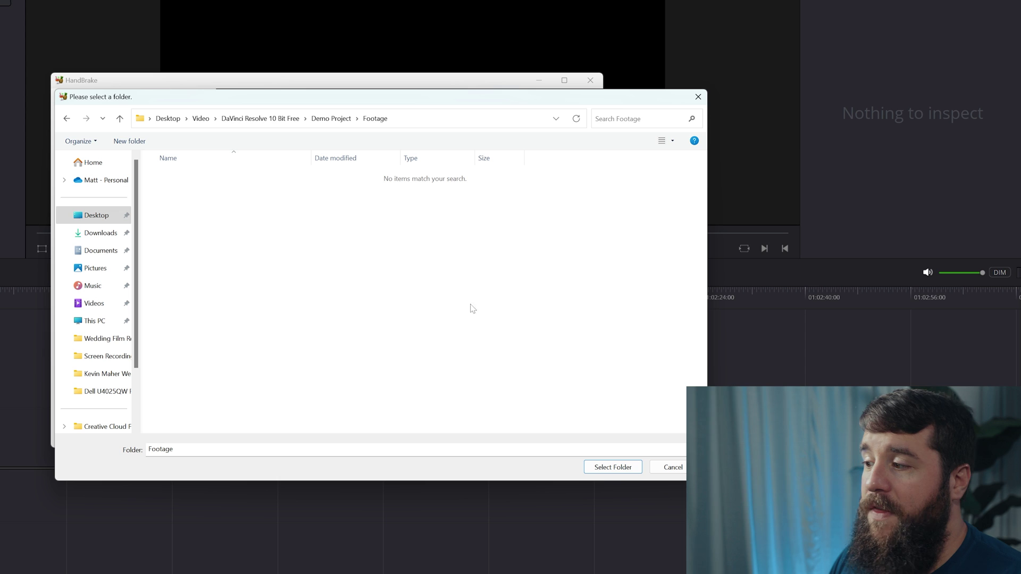
pyautogui.click(610, 472)
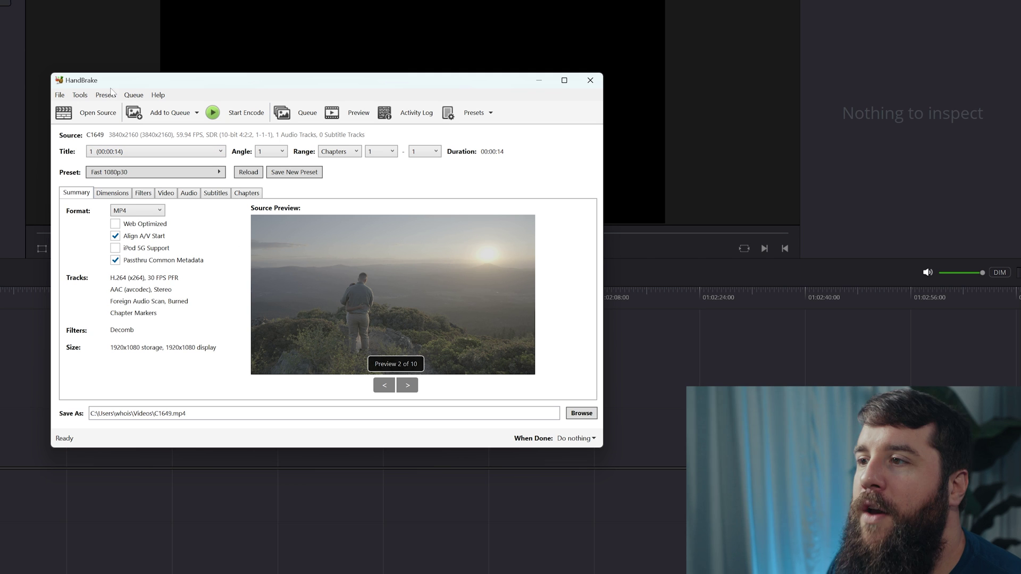
# Uncheck 'Always use the default path for each new name generated' in Output Files preferences
pyautogui.click(82, 96)
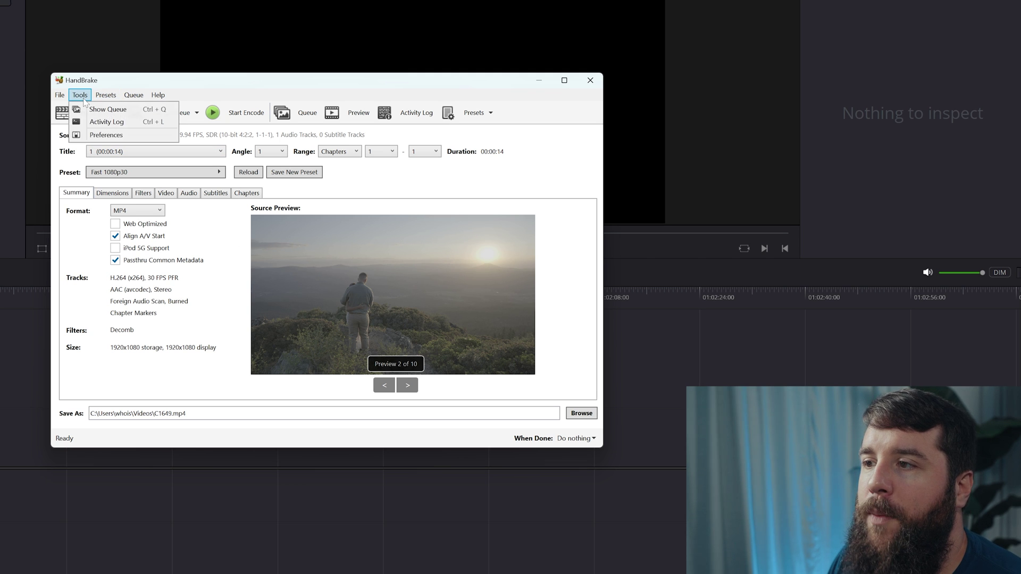
pyautogui.click(96, 136)
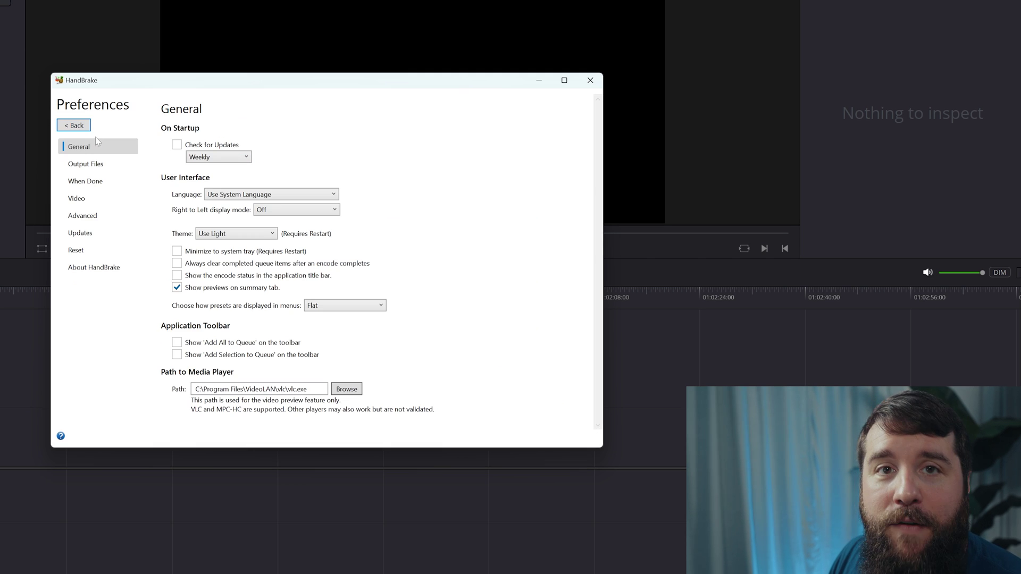
pyautogui.click(110, 162)
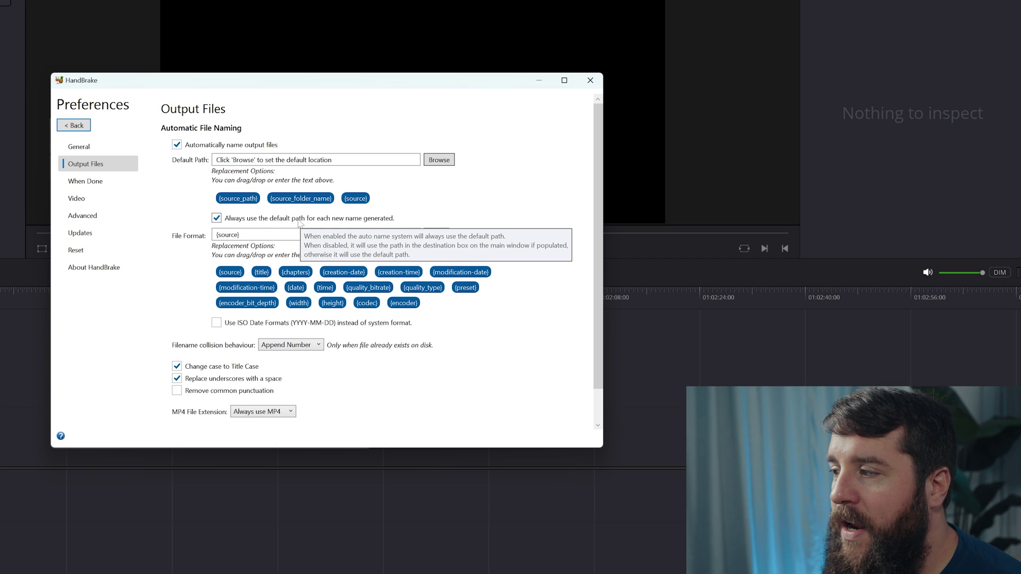
pyautogui.click(217, 218)
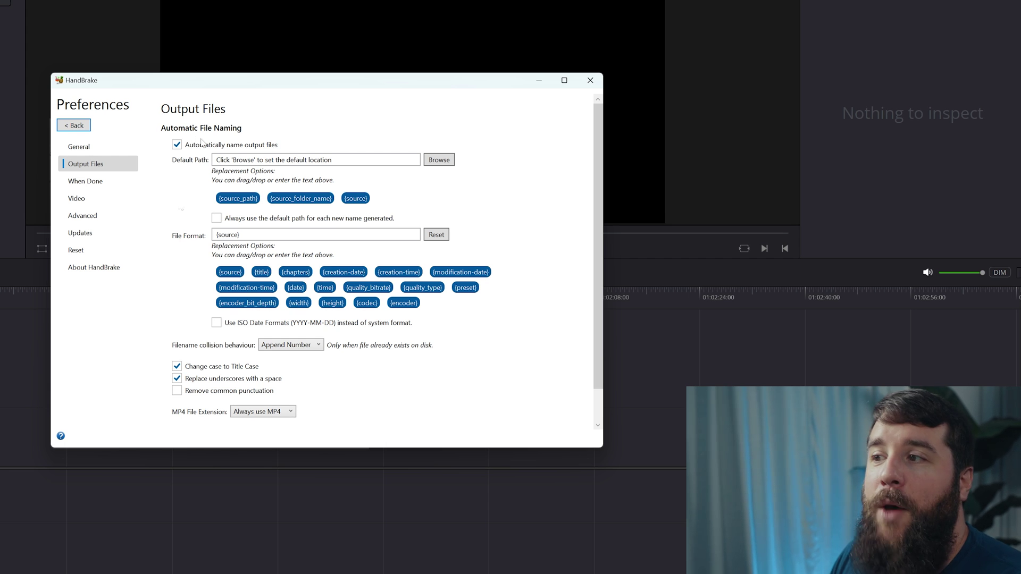
pyautogui.click(74, 126)
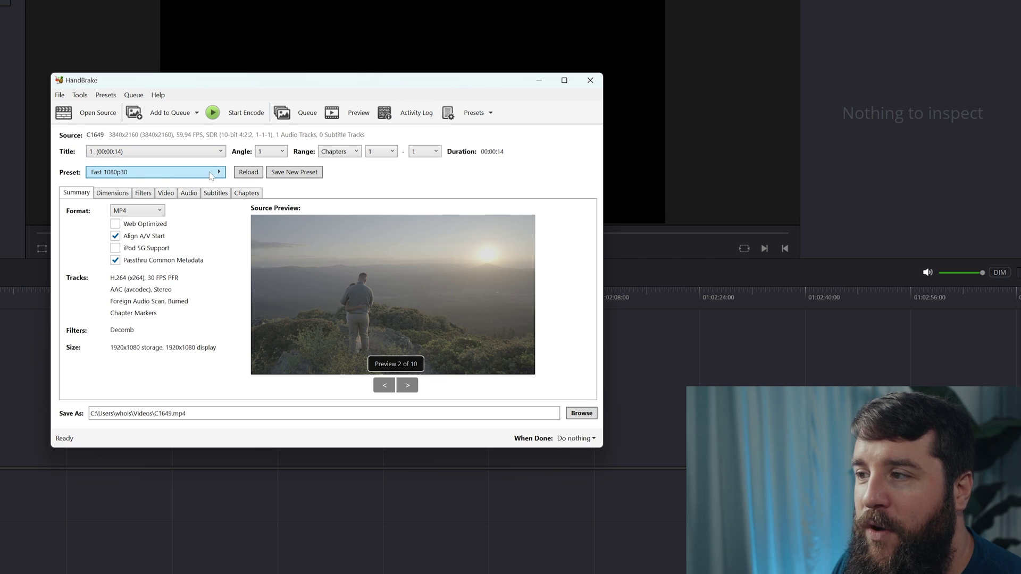
# Switch the preset from Fast 1080p30 to Production Max
pyautogui.click(212, 176)
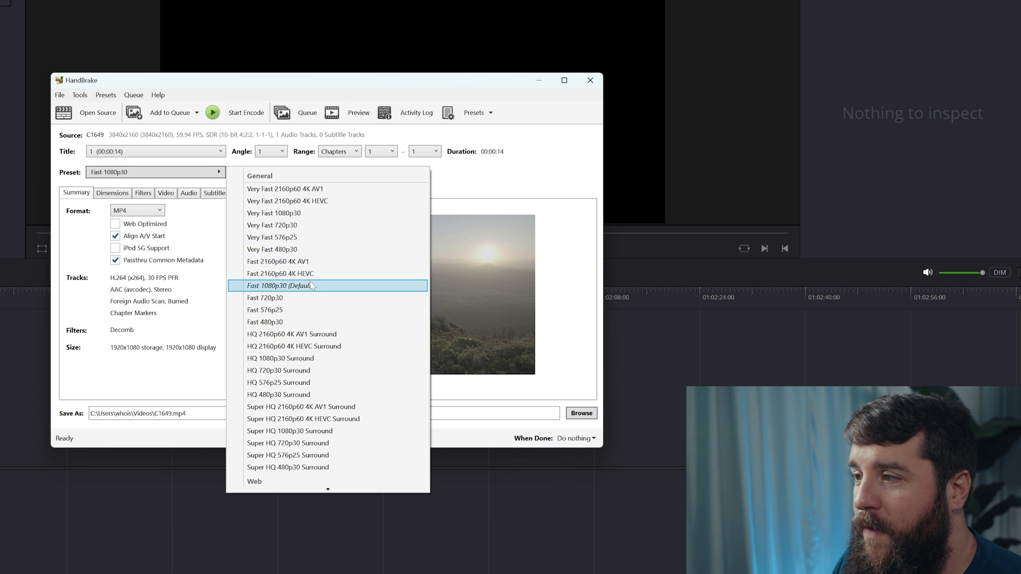
pyautogui.scroll(-10, 308, 298)
pyautogui.scroll(-15, 326, 335)
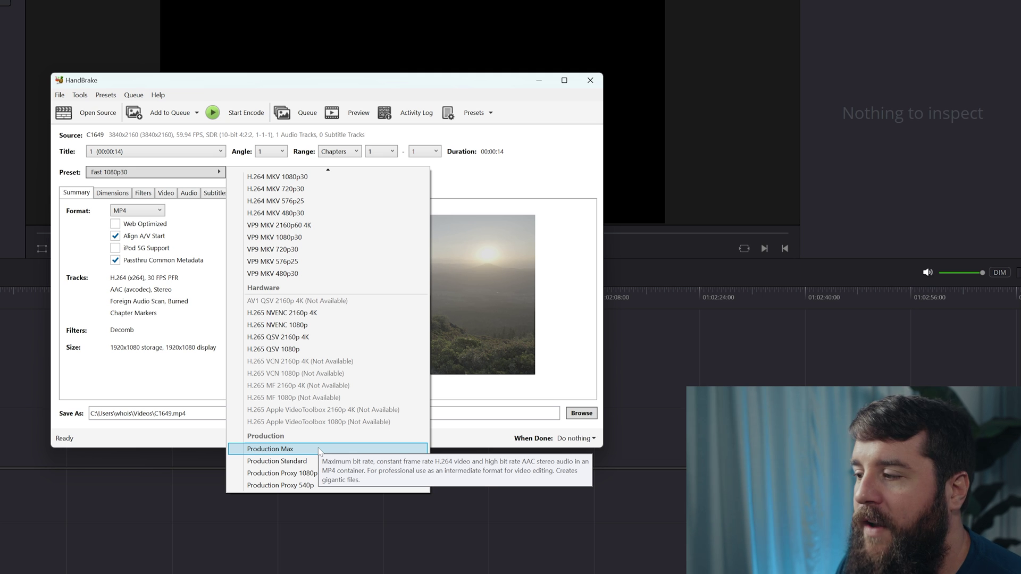
pyautogui.click(319, 449)
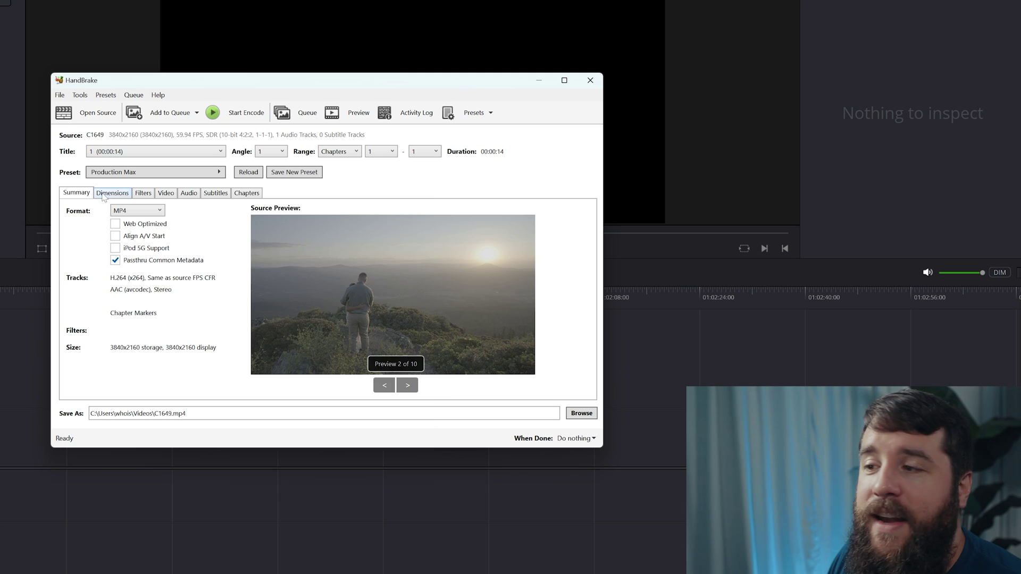
pyautogui.click(112, 194)
pyautogui.click(143, 193)
pyautogui.click(166, 193)
pyautogui.click(188, 194)
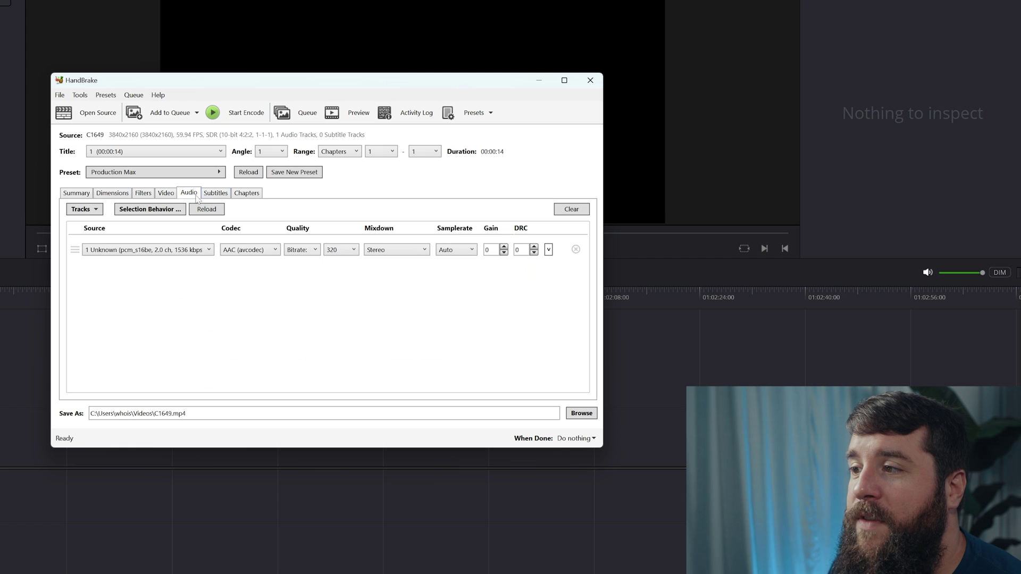
pyautogui.click(215, 194)
pyautogui.click(247, 193)
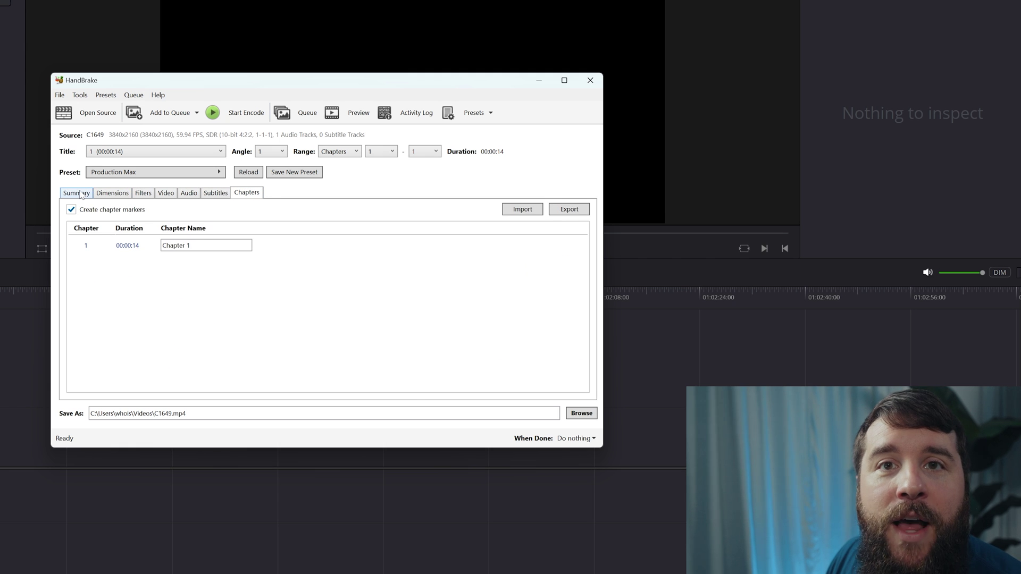
pyautogui.click(82, 194)
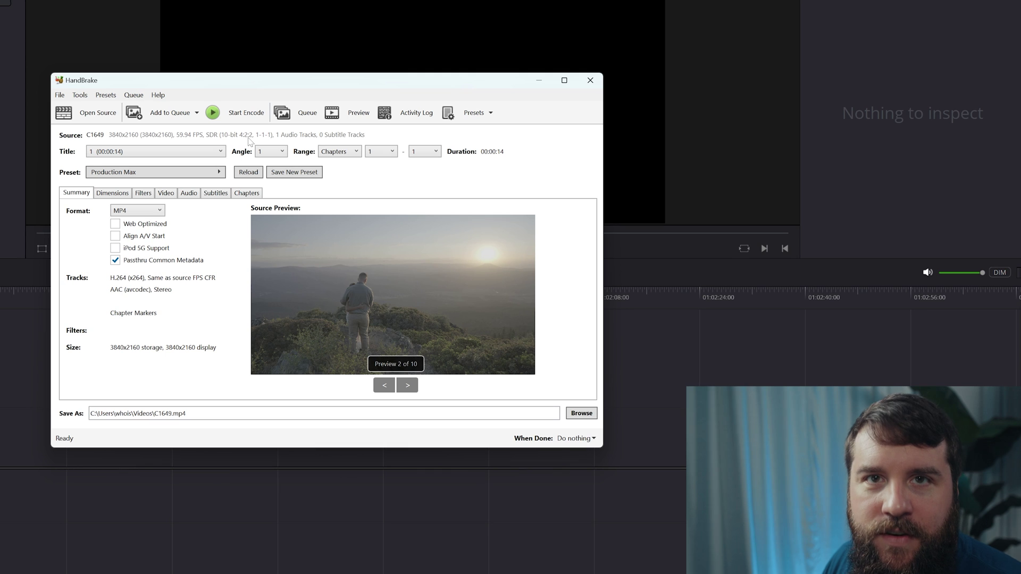
# Set the Video tab's encoder to H.265 10-bit (x265) at constant quality RF 2
pyautogui.click(166, 193)
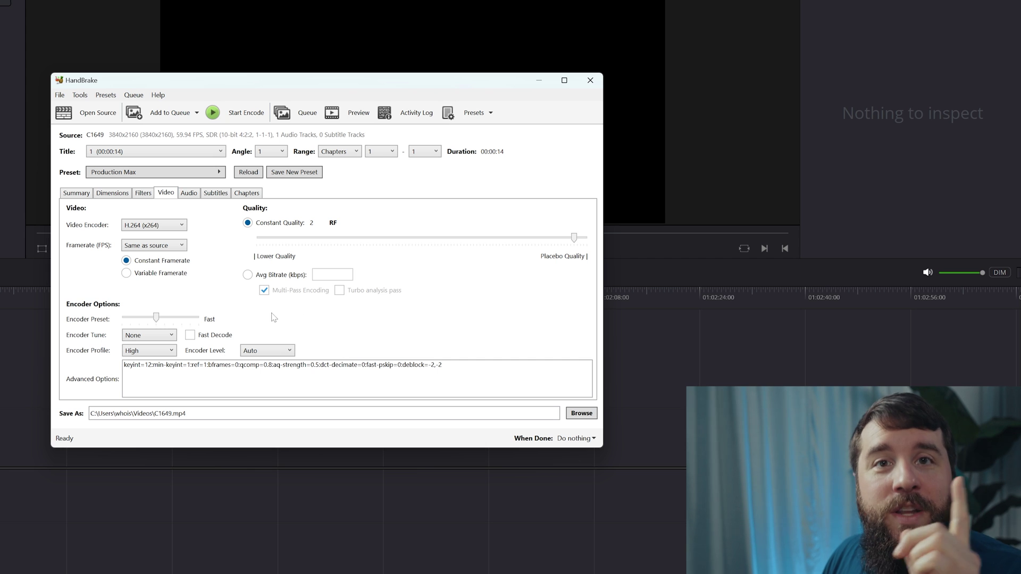
pyautogui.click(181, 226)
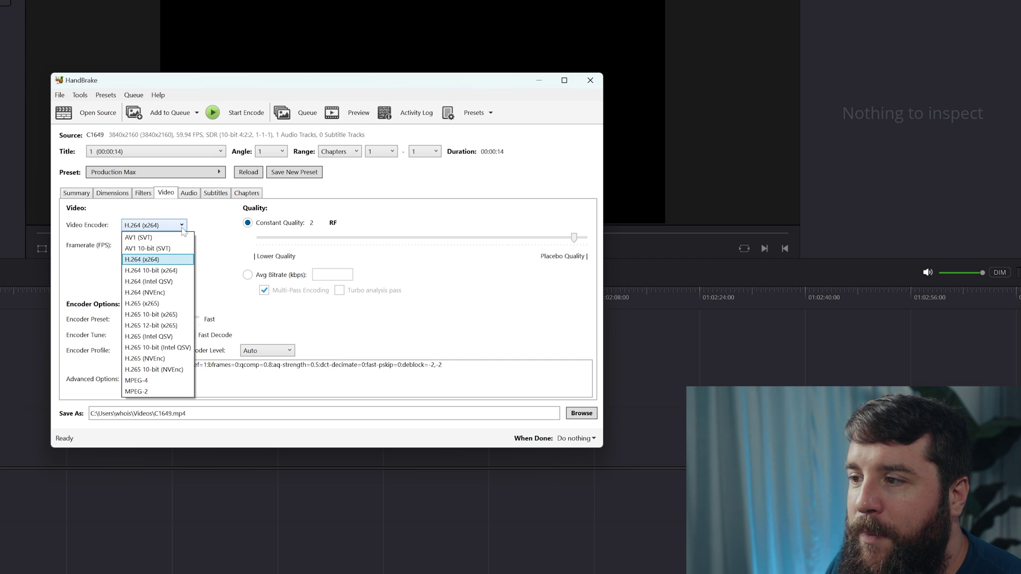
pyautogui.click(184, 318)
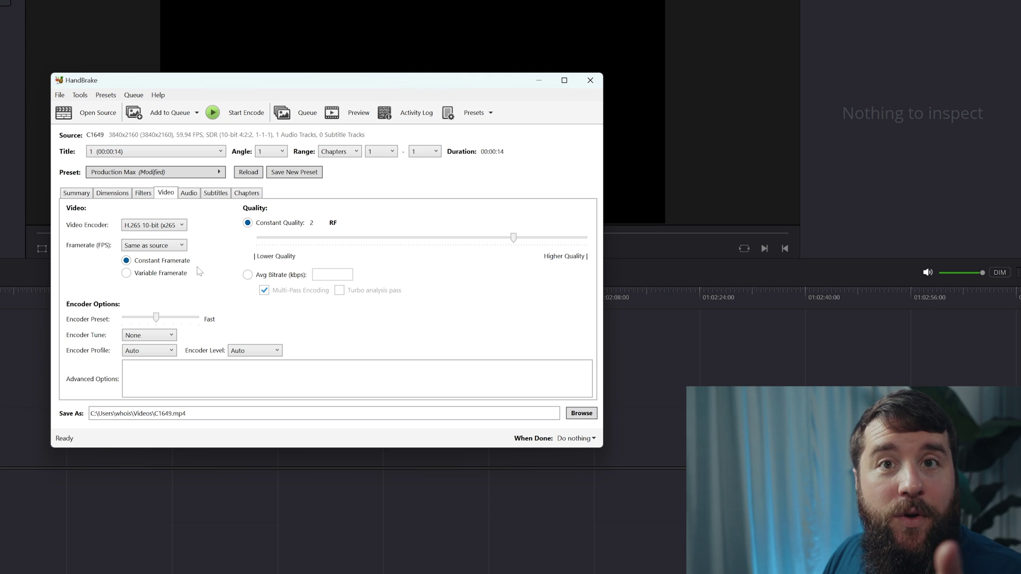
pyautogui.click(182, 226)
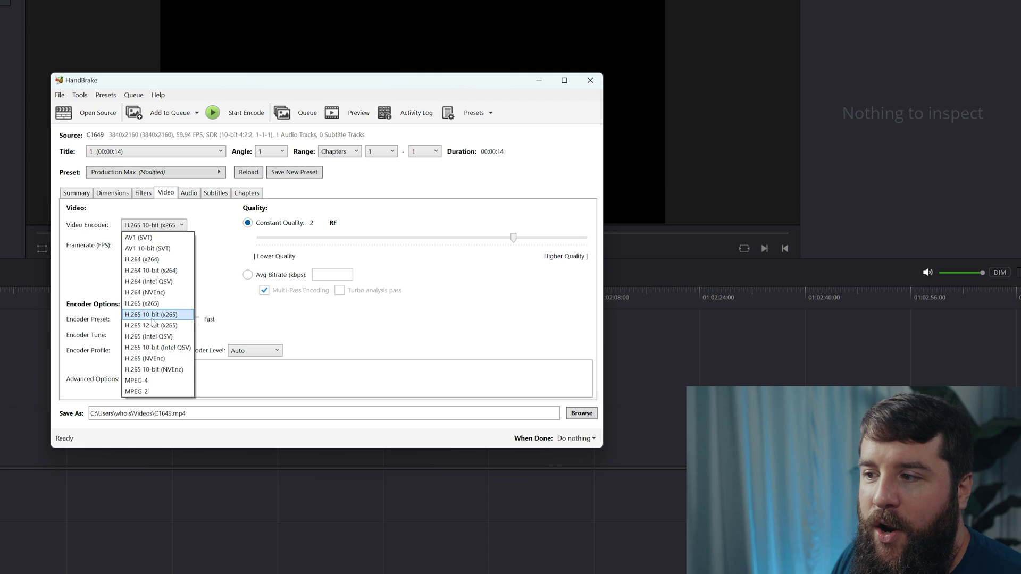
pyautogui.click(175, 315)
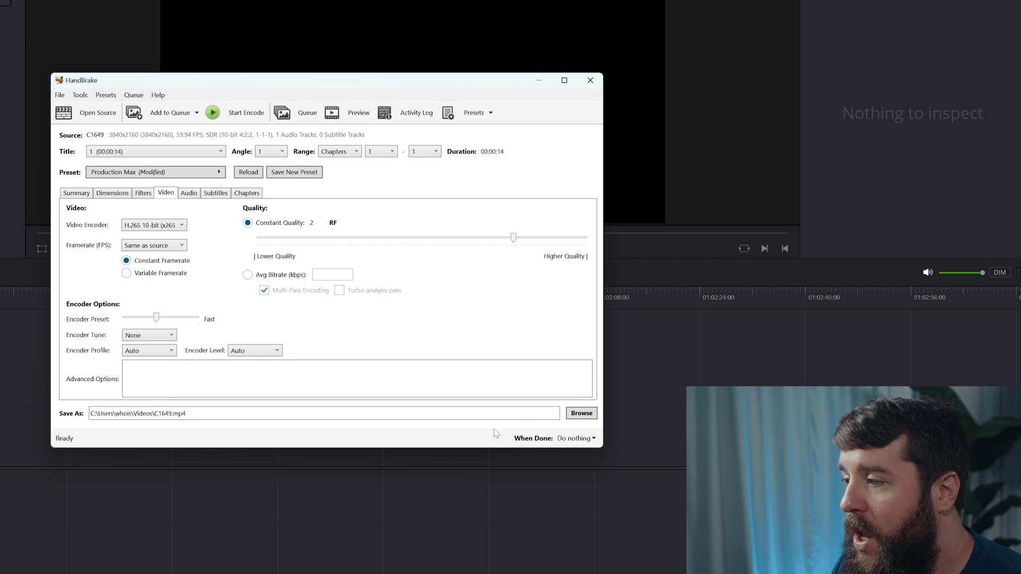
pyautogui.click(312, 413)
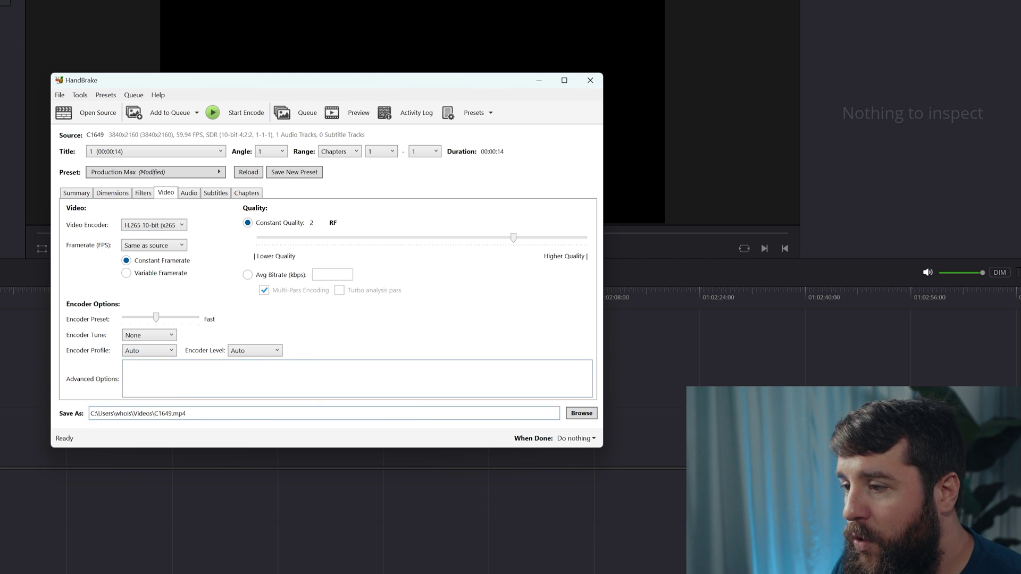
# Create a Converted folder inside Footage and save the output there as C1649.mp4
pyautogui.click(582, 414)
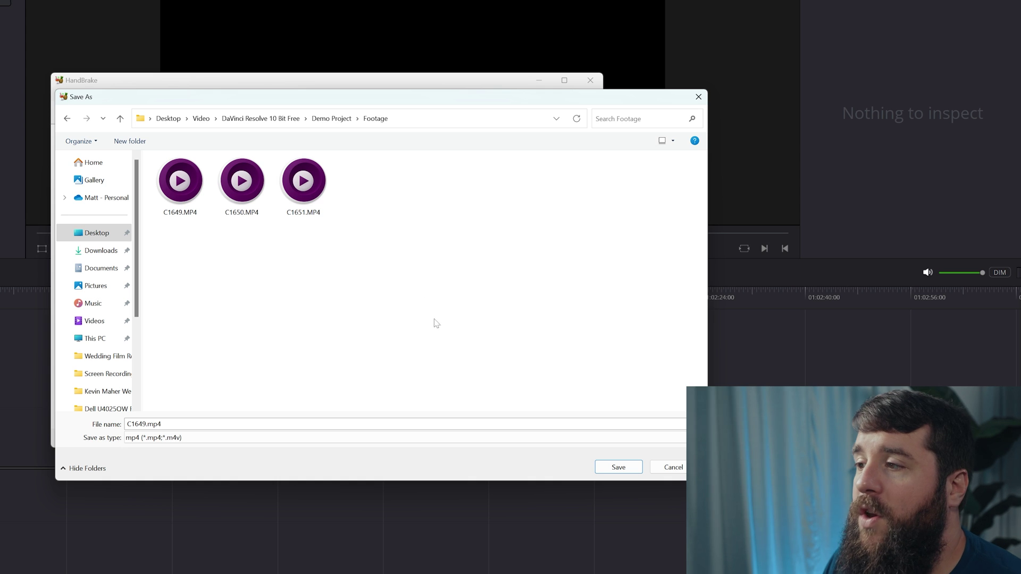
pyautogui.rightClick(352, 270)
pyautogui.moveTo(449, 424)
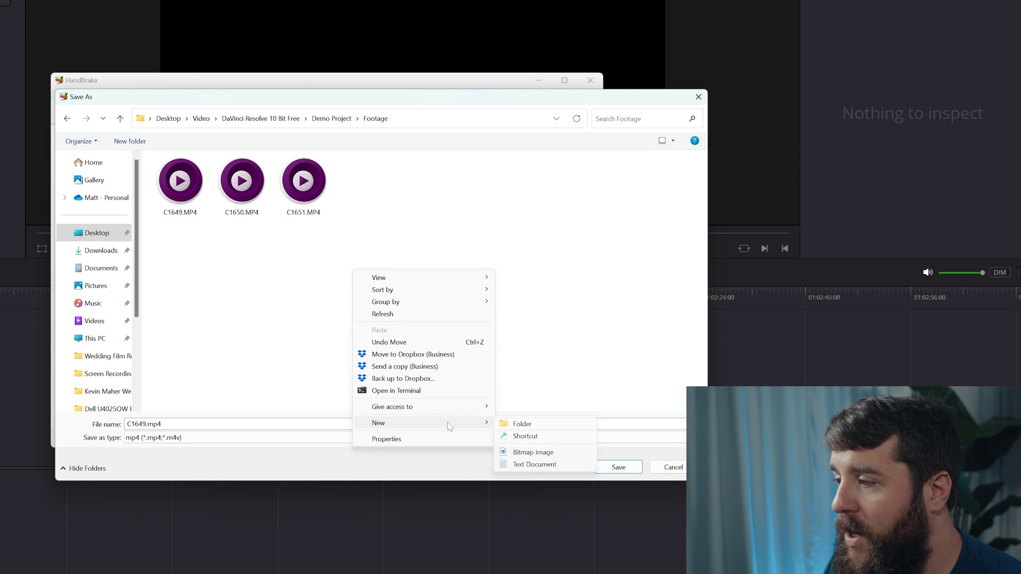
pyautogui.click(506, 424)
pyautogui.write('Convert')
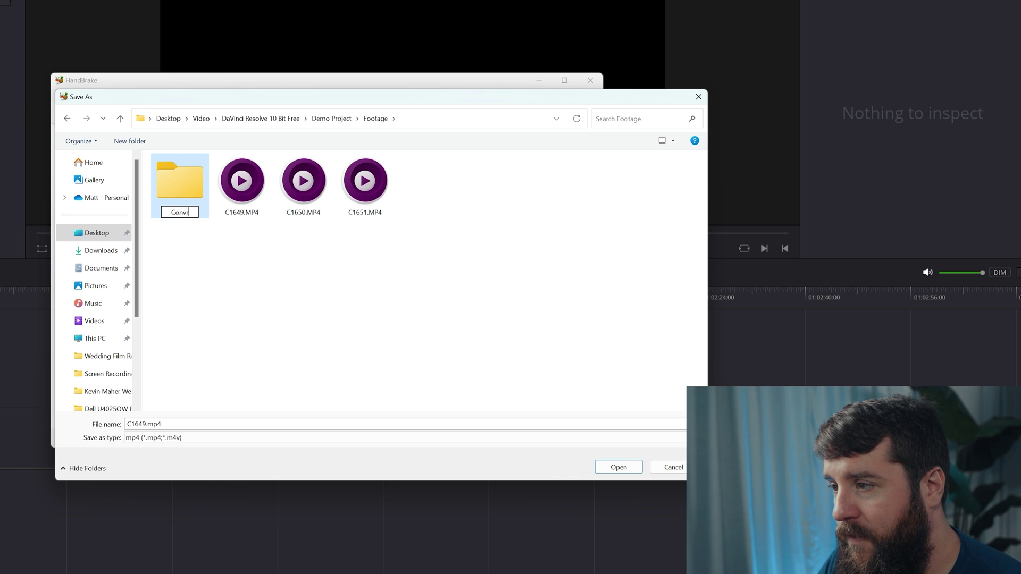
pyautogui.write('ed')
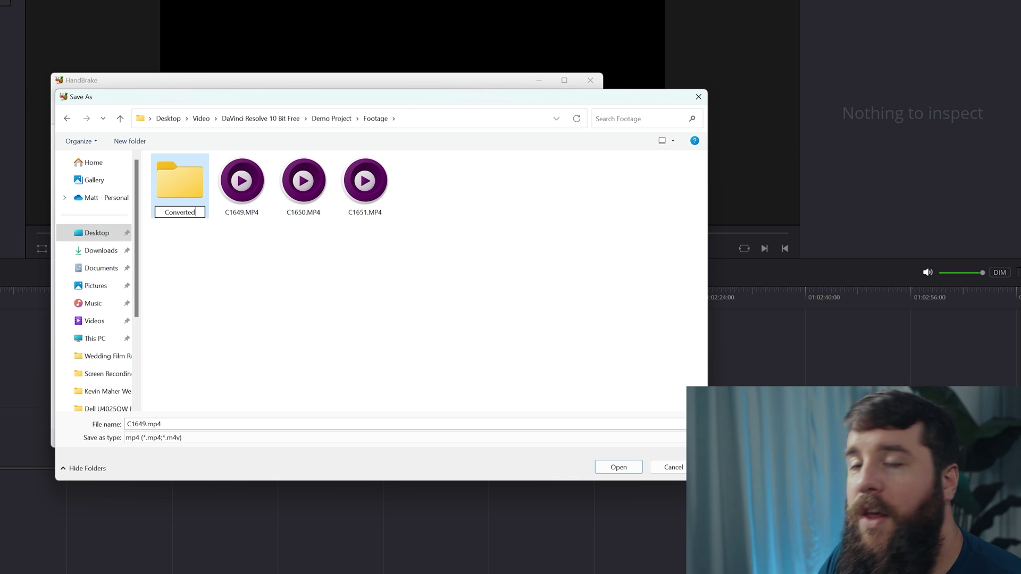
pyautogui.press('Return')
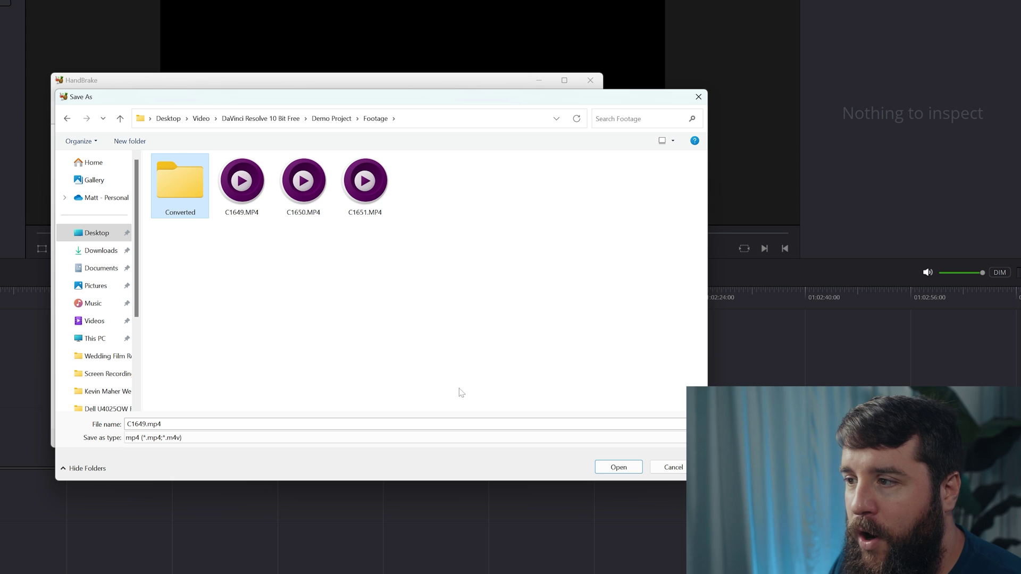
pyautogui.doubleClick(167, 180)
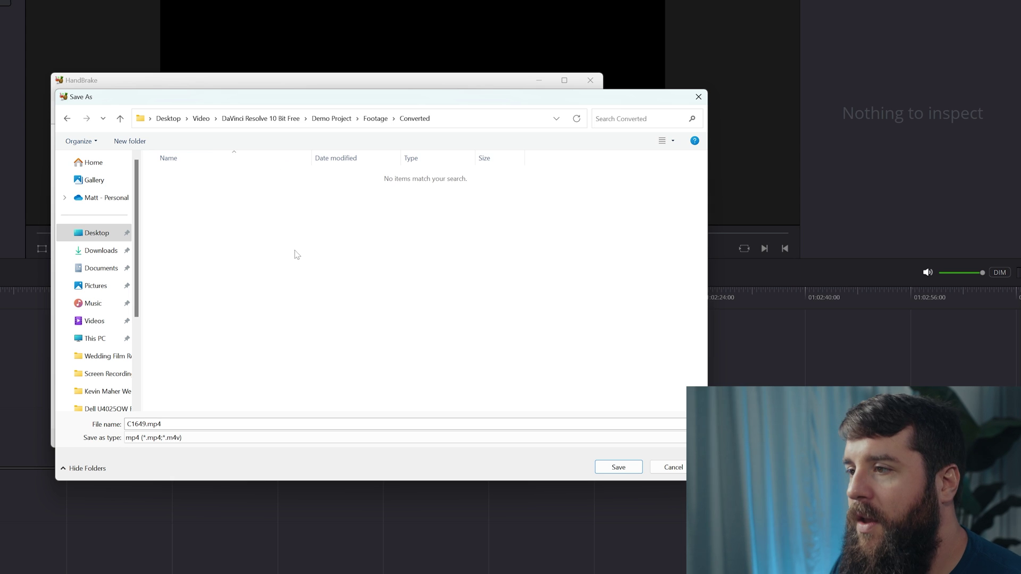
pyautogui.click(612, 469)
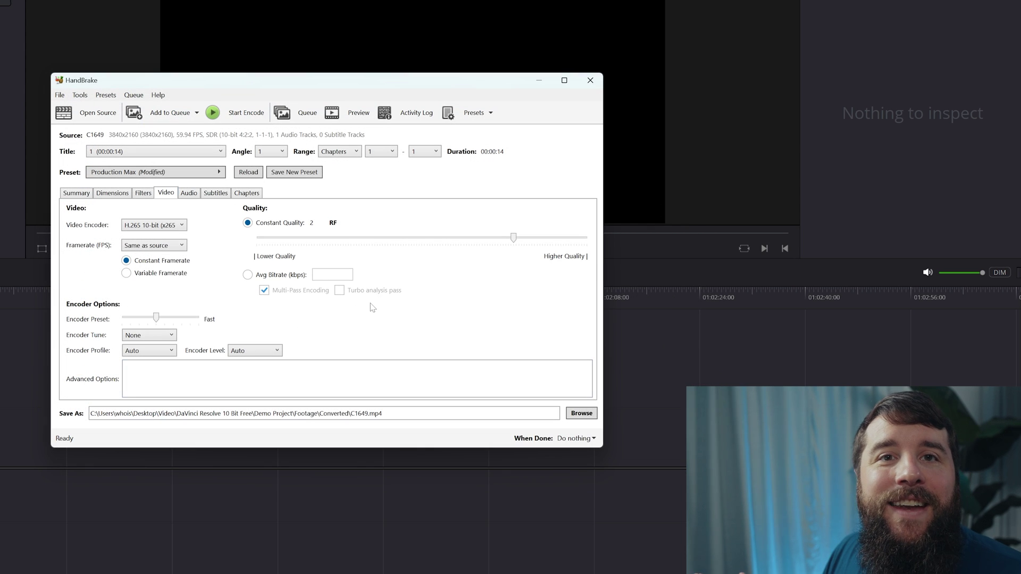
# Add all three clips to the queue and start encoding them
pyautogui.click(197, 116)
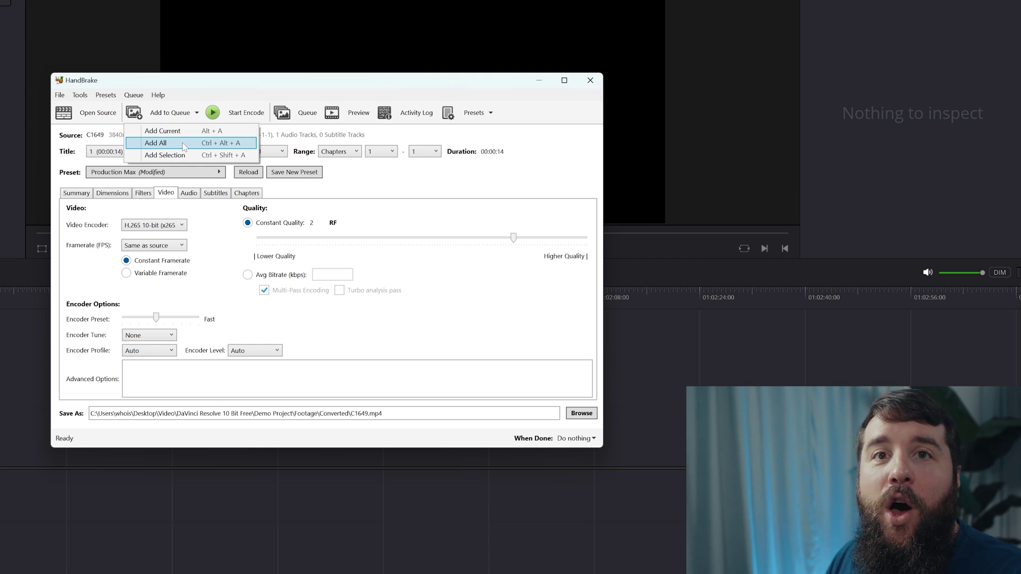
pyautogui.click(184, 144)
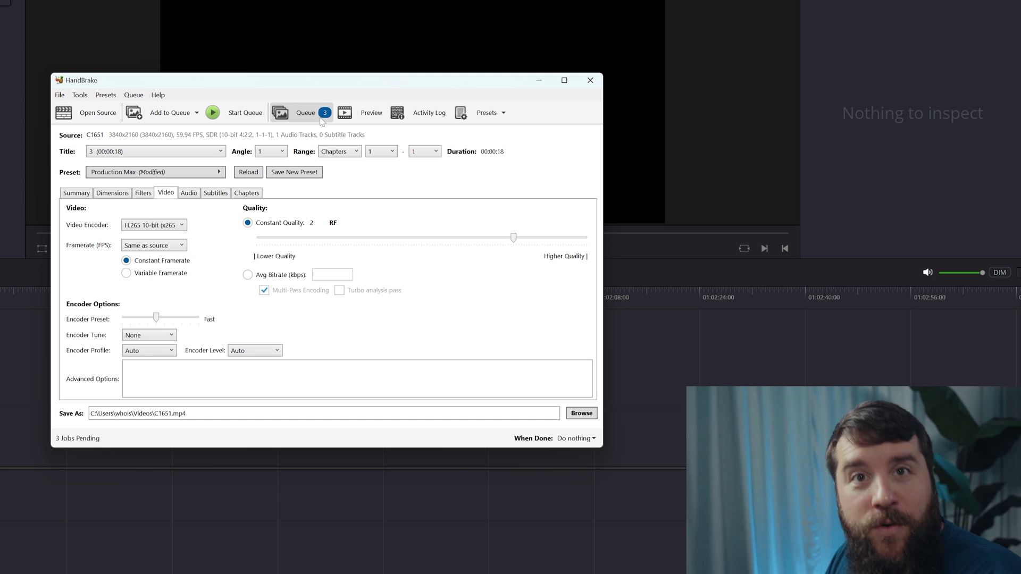
pyautogui.click(228, 111)
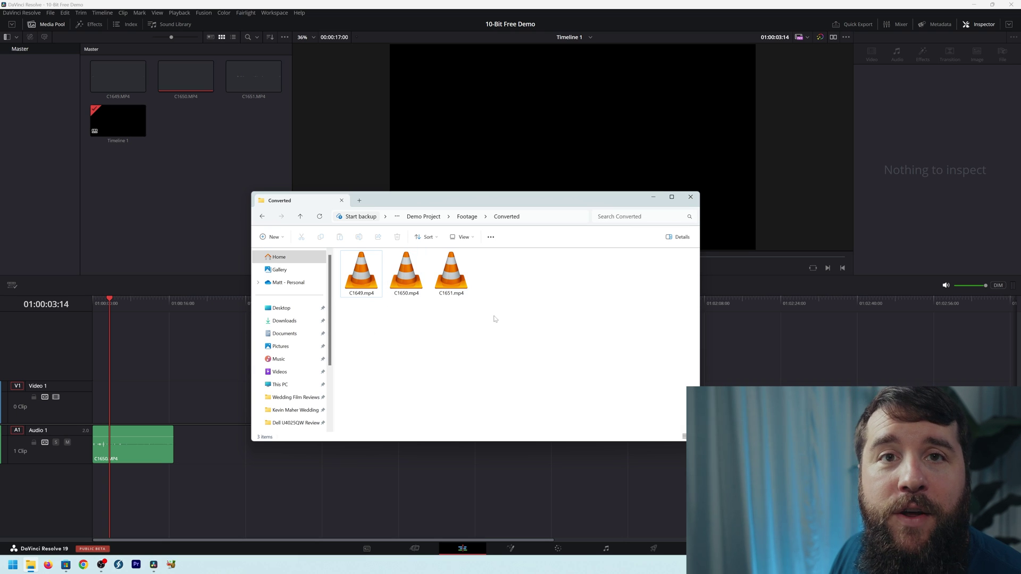
# Import C1649, C1650 and C1651.mp4 into the Media Pool, then place and scrub C1649.mp4 on Timeline 1
pyautogui.moveTo(495, 319); pyautogui.dragTo(217, 174)
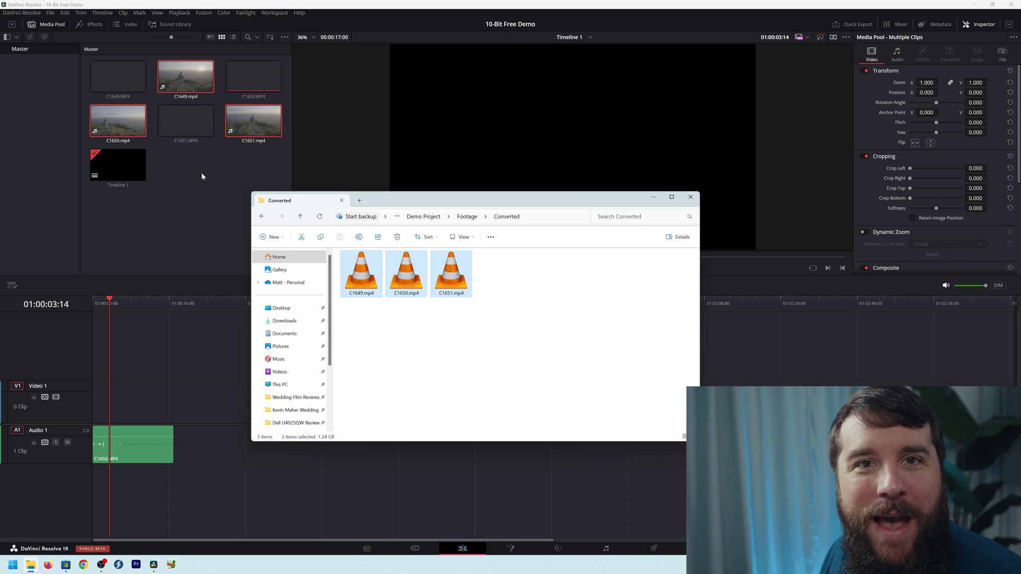
pyautogui.click(201, 173)
pyautogui.moveTo(182, 76); pyautogui.dragTo(202, 423)
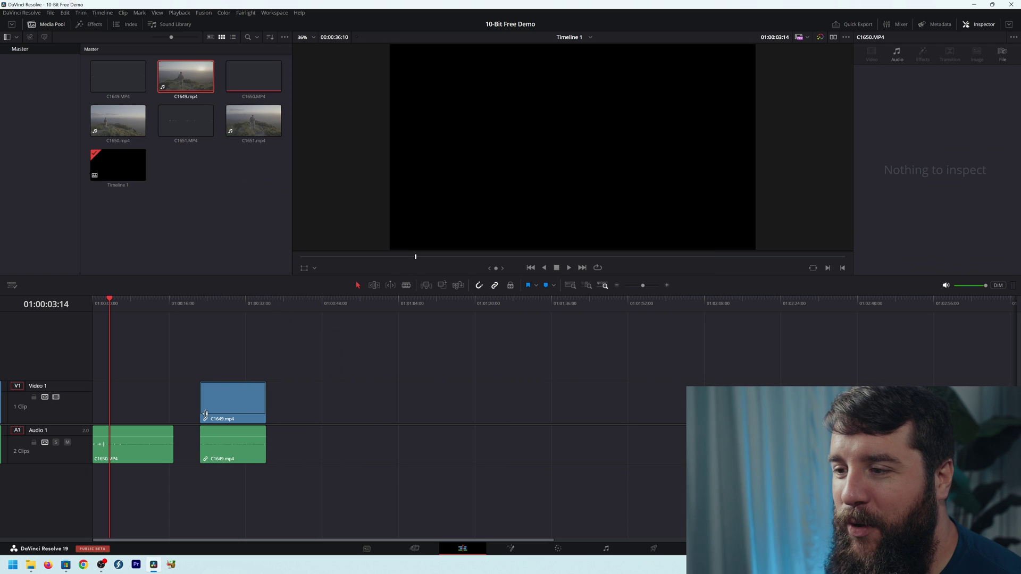
pyautogui.click(221, 304)
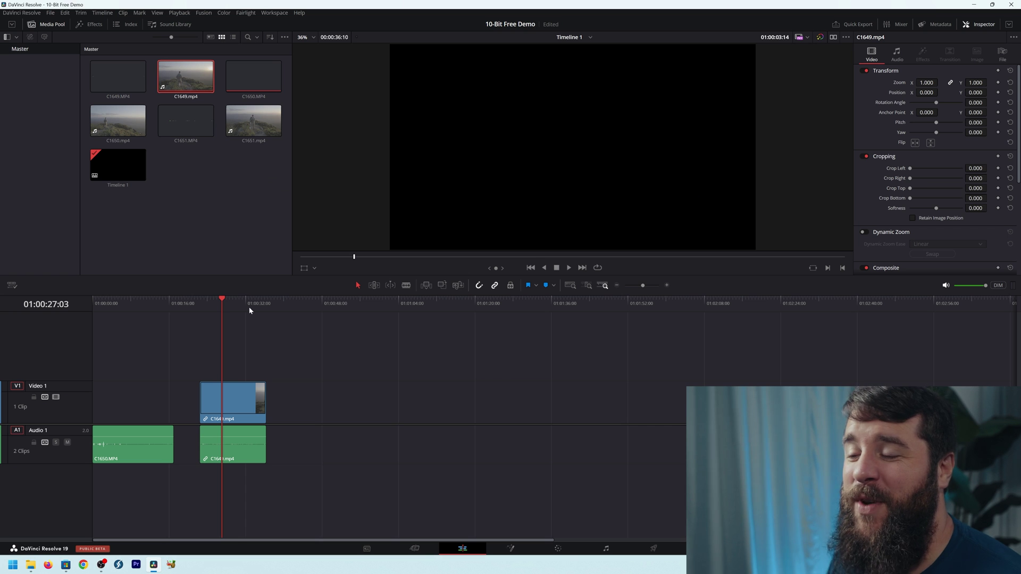
pyautogui.click(242, 304)
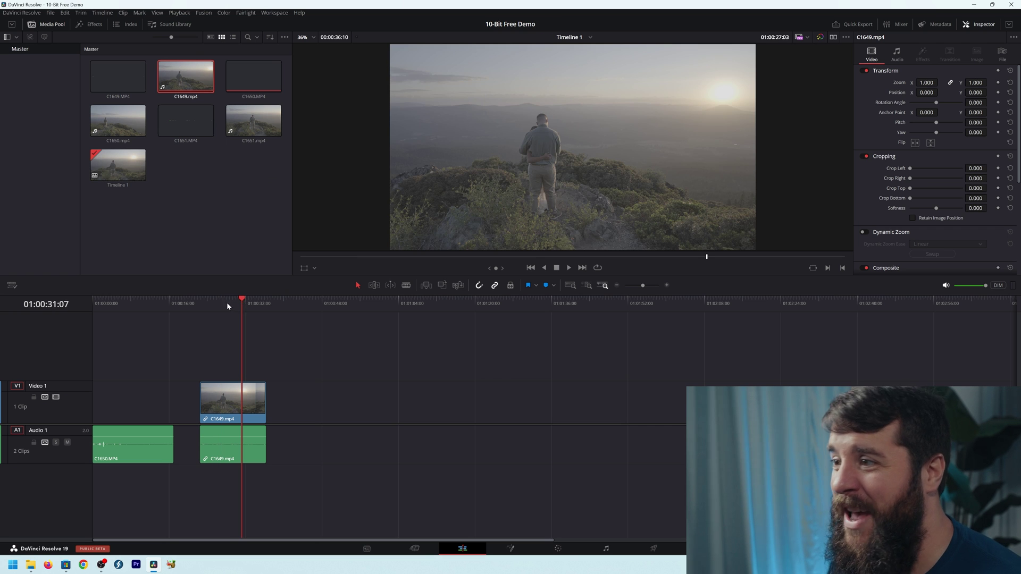
pyautogui.click(222, 302)
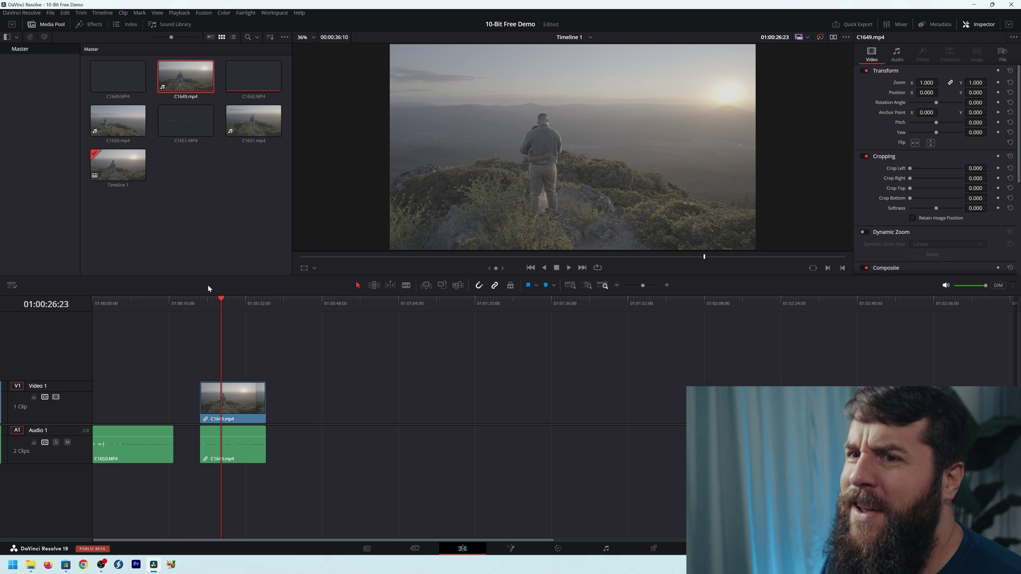
pyautogui.click(68, 564)
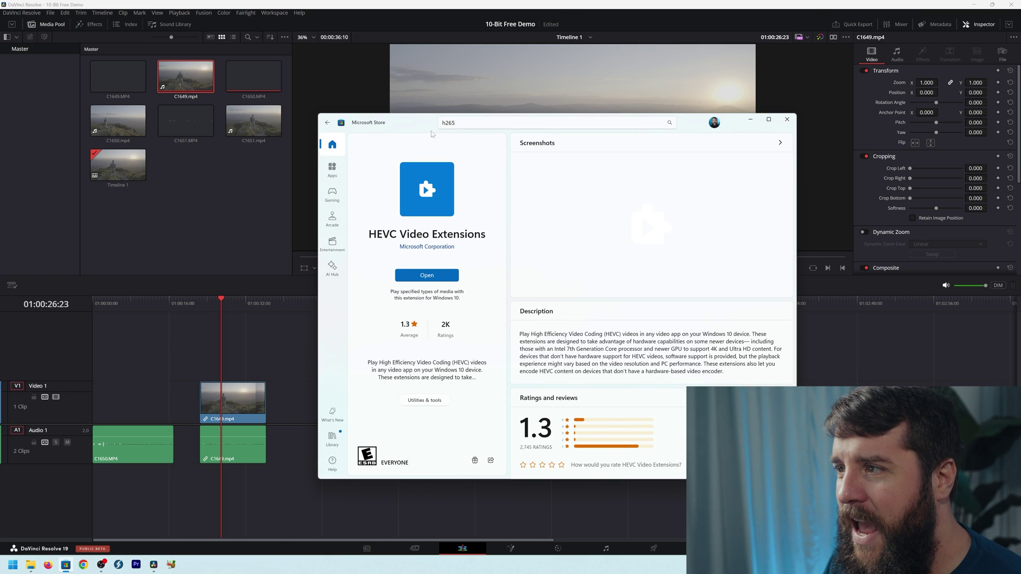